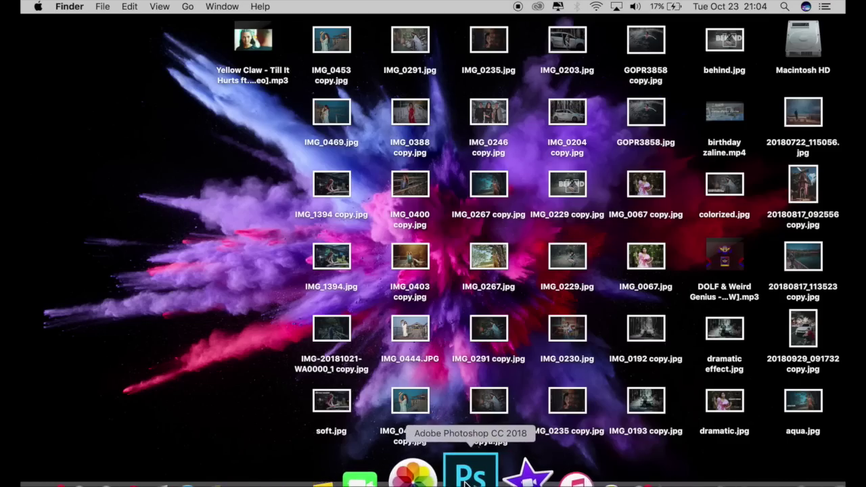
Launch Photoshop CC 2018 from the Dock.
click(465, 481)
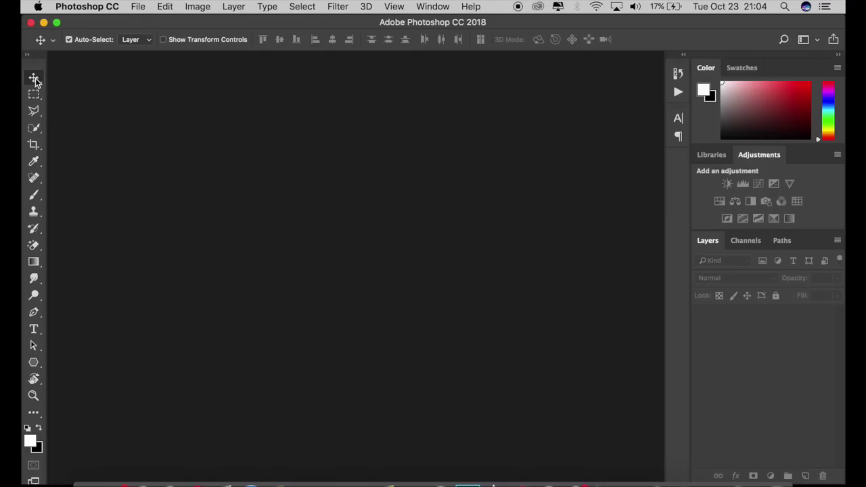
Open IMG_0444.JPG and duplicate its Background layer into a Background copy.
click(137, 7)
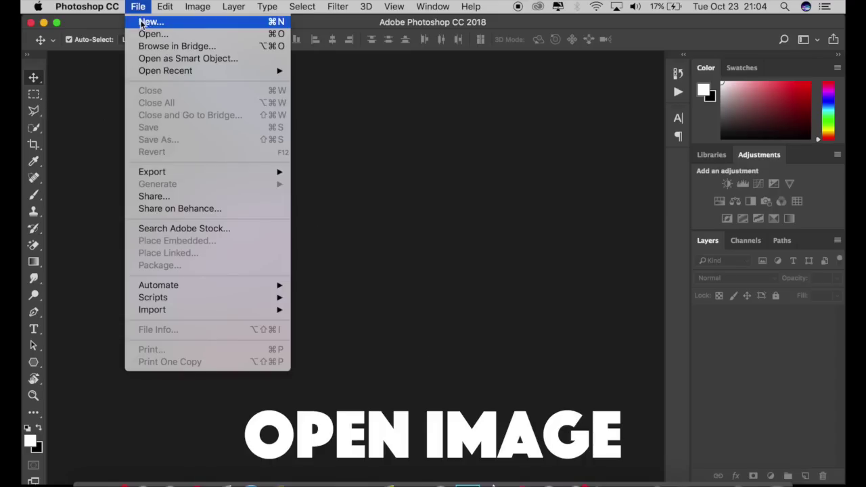
click(144, 33)
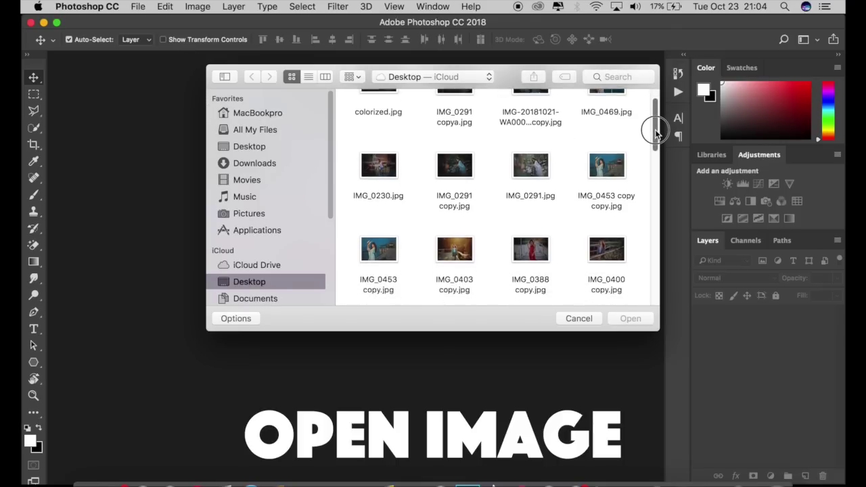
drag(654, 121, 654, 148)
click(390, 245)
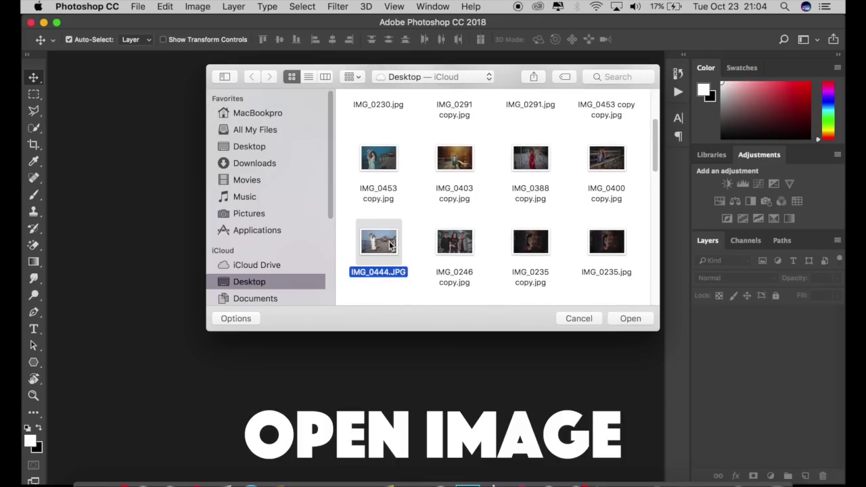
click(626, 317)
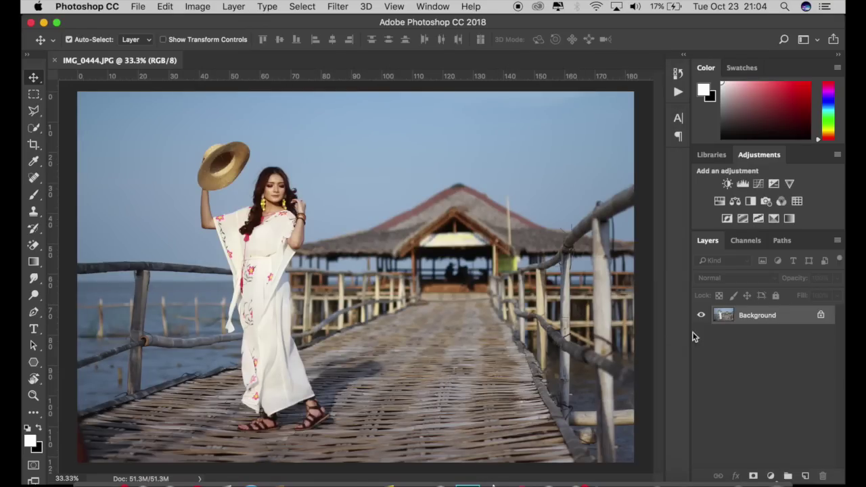
drag(763, 315, 806, 473)
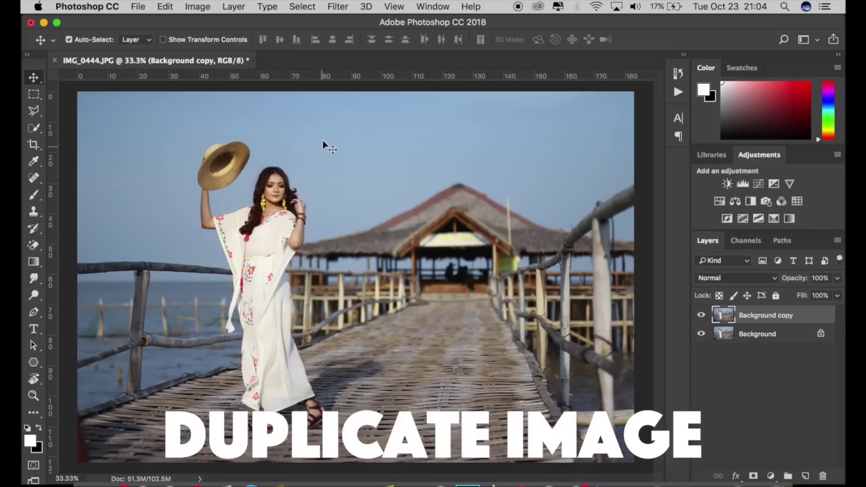
click(338, 7)
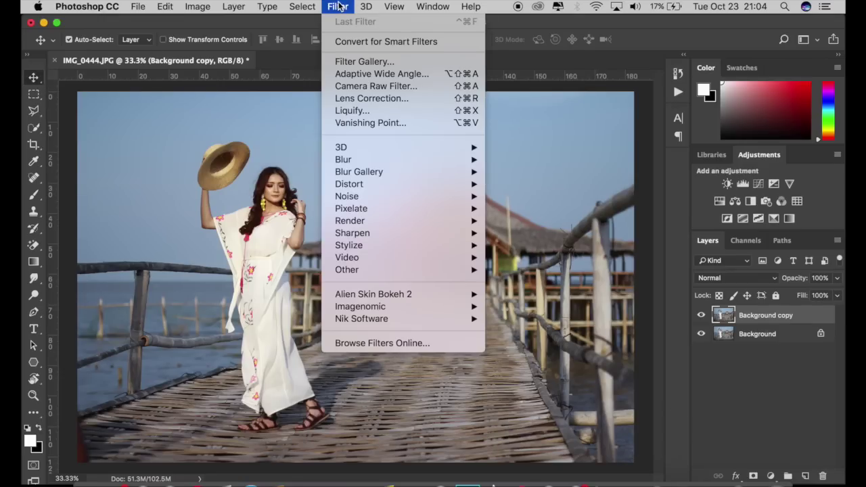
Apply the Camera Raw Filter to the layer copy with Exposure -0.70, Highlights -59, Shadows +57, Whites -59.
click(379, 87)
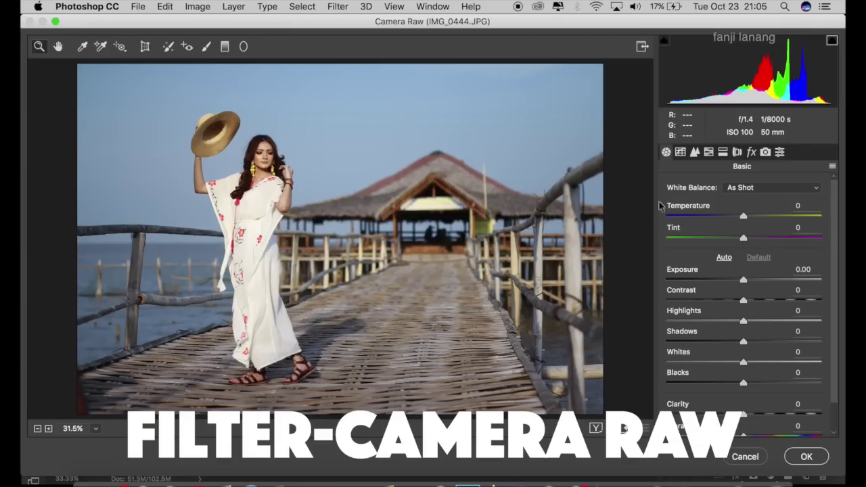
drag(743, 279, 733, 280)
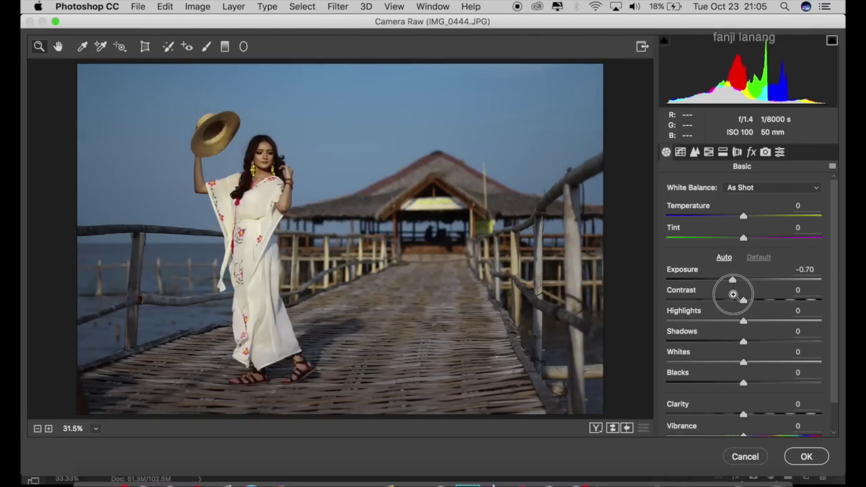
drag(733, 288, 731, 297)
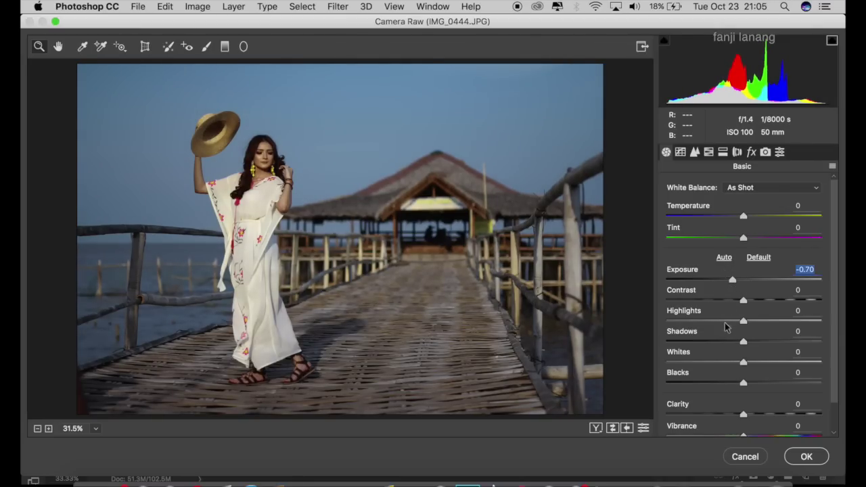
click(743, 321)
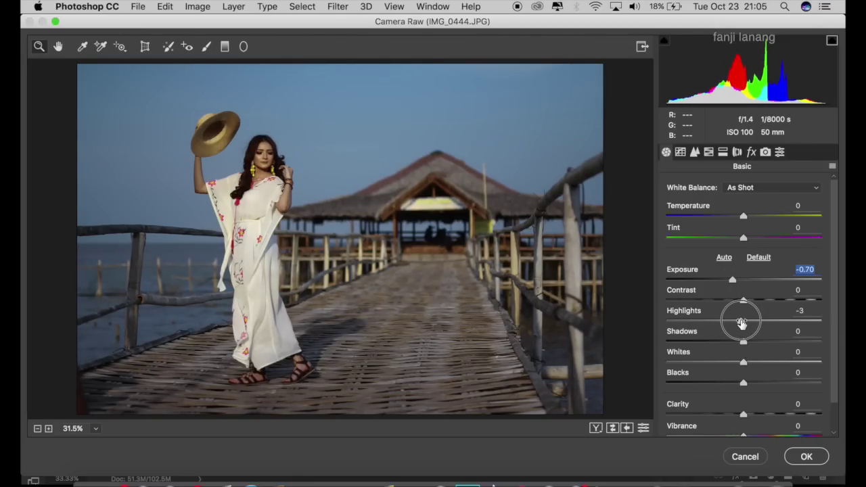
mouse_move(744, 321)
mouse_down()
mouse_move(717, 332)
mouse_move(699, 376)
mouse_up()
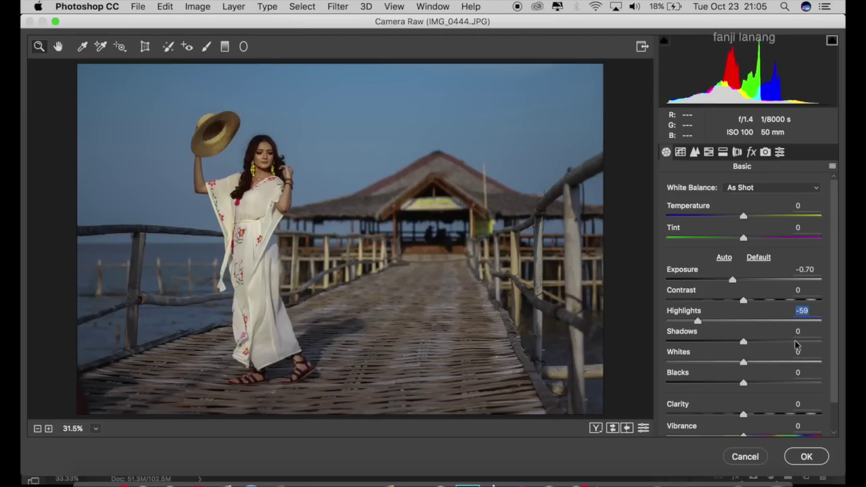
mouse_move(775, 341)
mouse_down()
mouse_move(786, 342)
mouse_move(788, 353)
mouse_move(706, 369)
mouse_move(697, 380)
mouse_up()
click(697, 380)
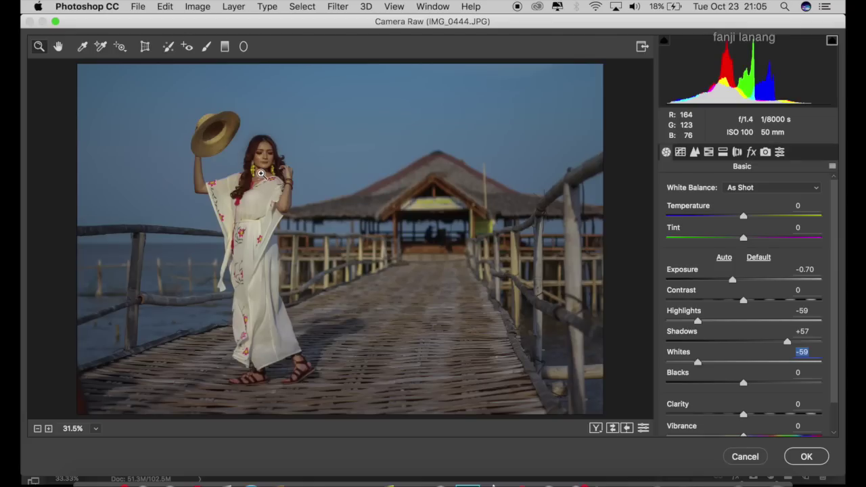
Set the parametric Tone Curve to Highlights +5, Lights +5, Darks -5, Shadows -5.
click(680, 153)
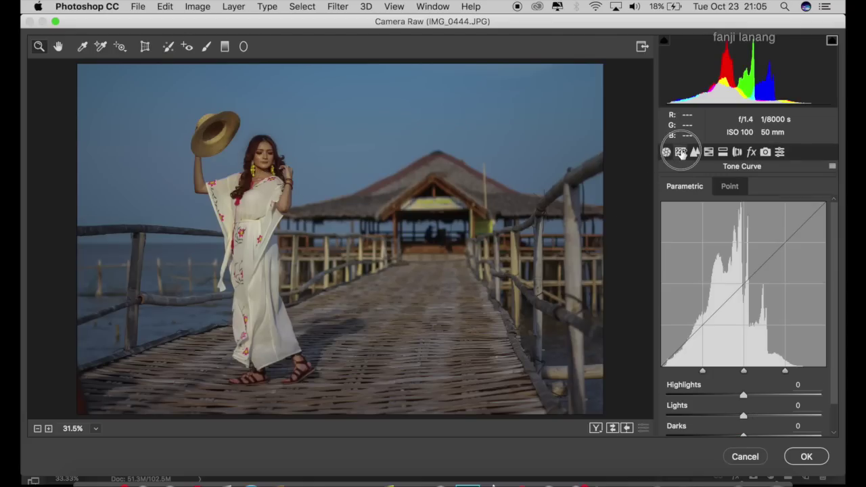
click(729, 186)
click(692, 189)
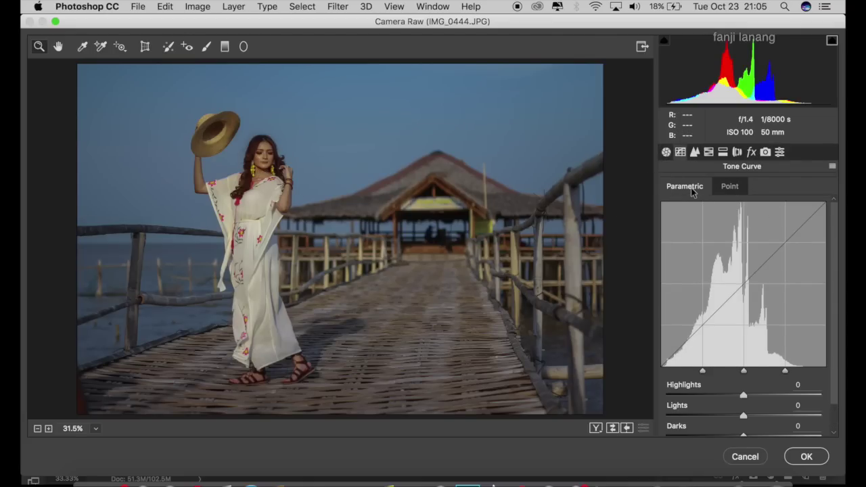
click(807, 384)
text(5)
text(5)
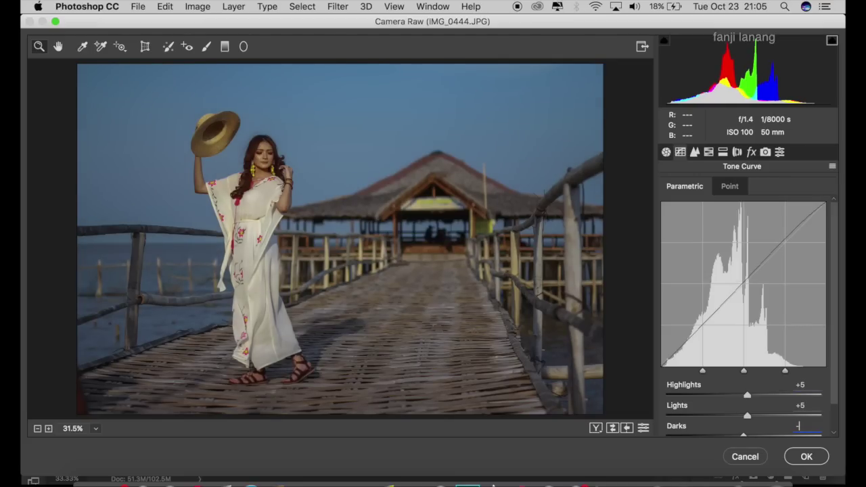
text(5)
key(Tab)
text(5)
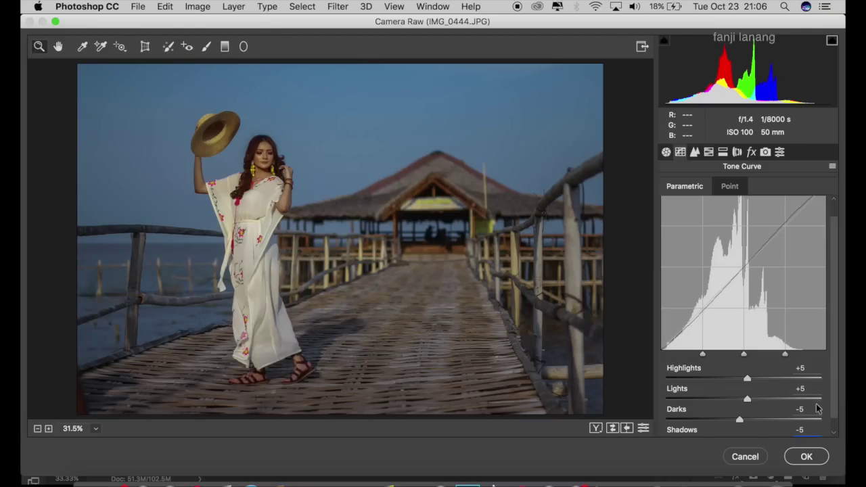
click(695, 152)
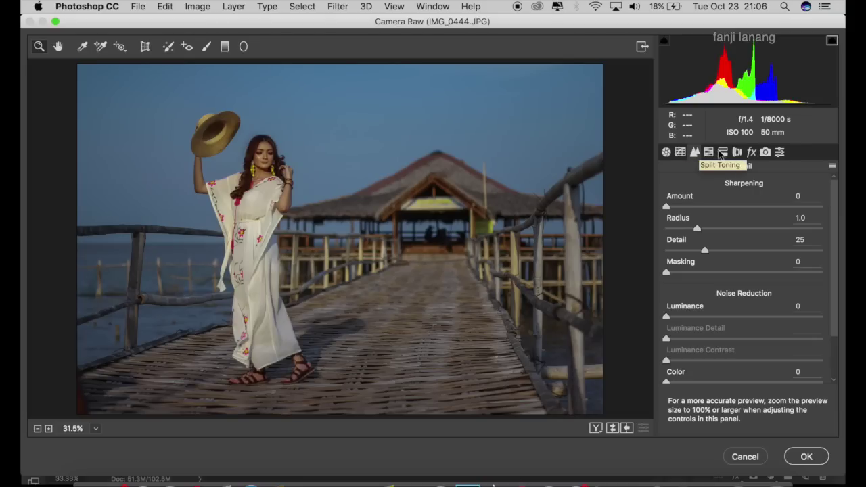
Set the HSL hues to Yellows +5, Greens +100, Aquas +100 and Blues -15.
click(708, 152)
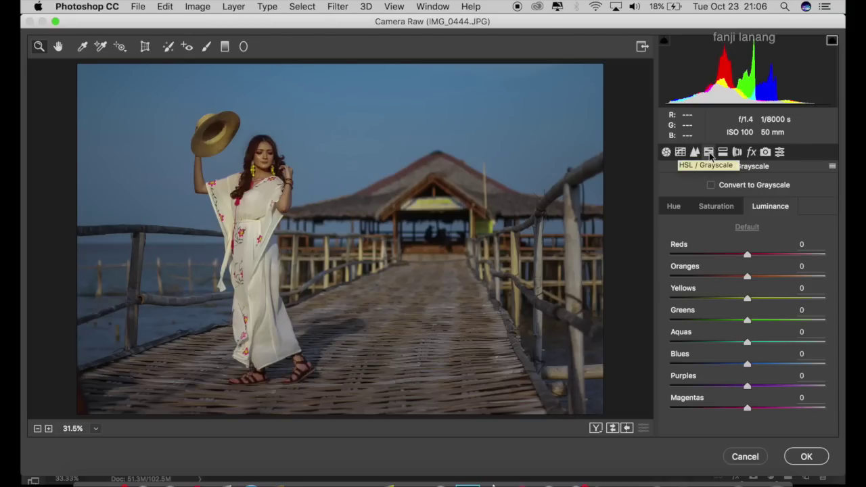
click(673, 208)
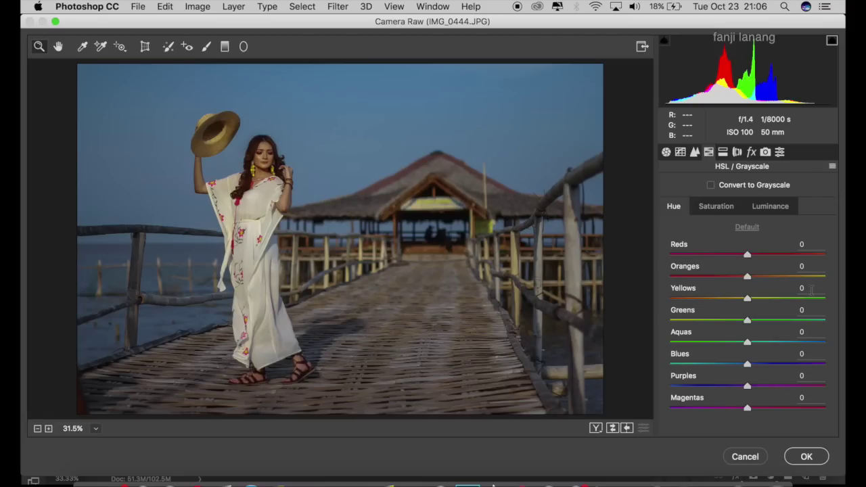
click(775, 284)
text(5)
drag(787, 322, 836, 319)
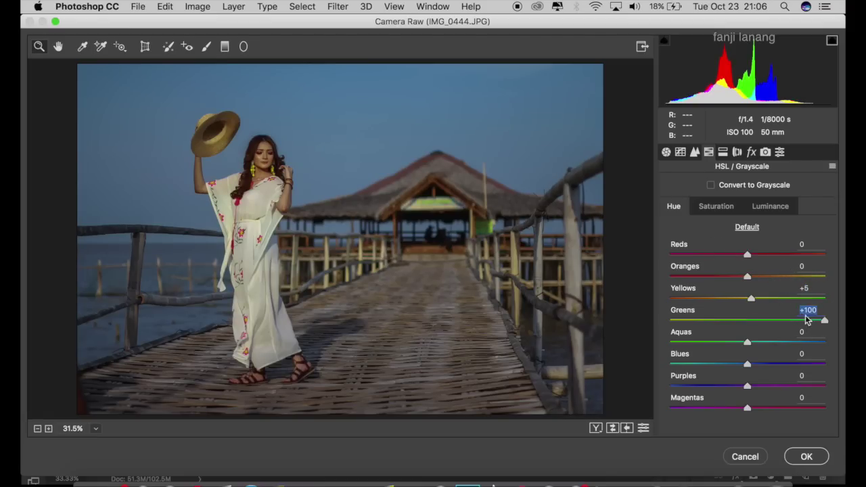
drag(748, 342, 842, 351)
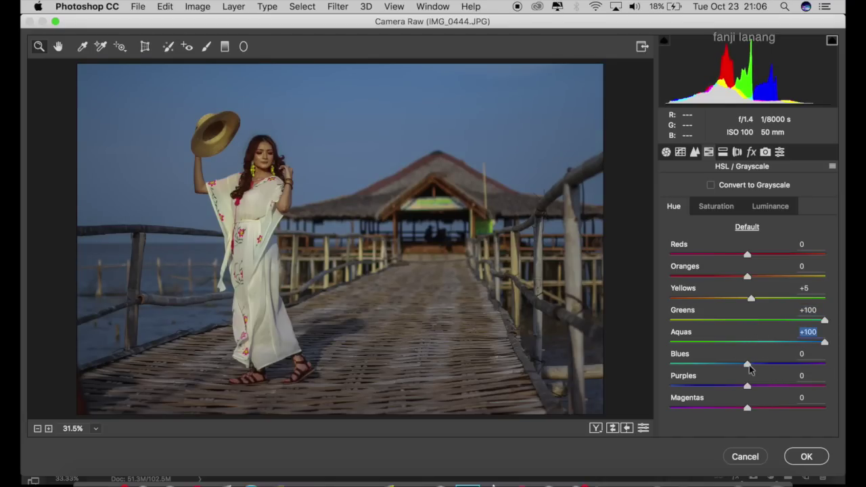
drag(741, 367, 735, 374)
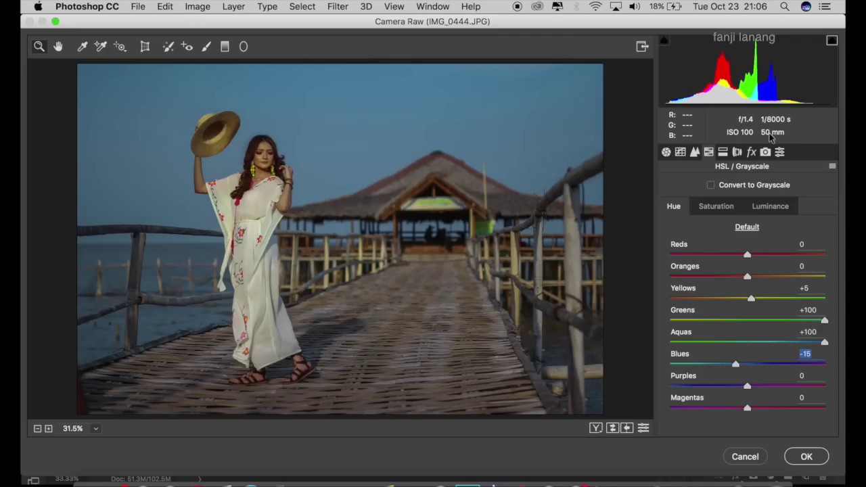
click(714, 208)
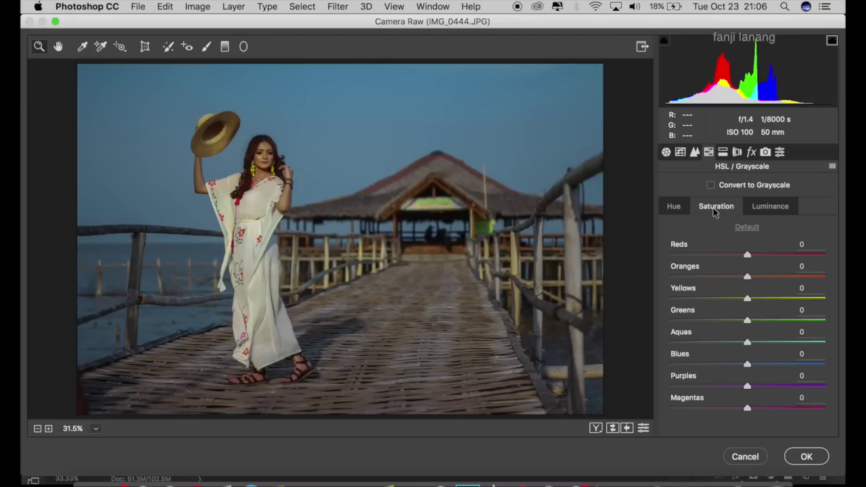
Set HSL saturation to Yellows -40, Aquas +100 and Blues +70.
drag(733, 299, 717, 325)
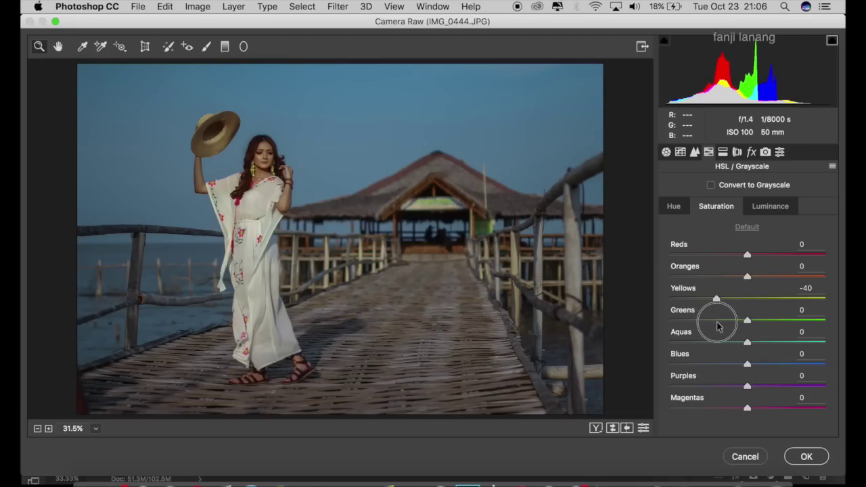
drag(716, 325, 719, 326)
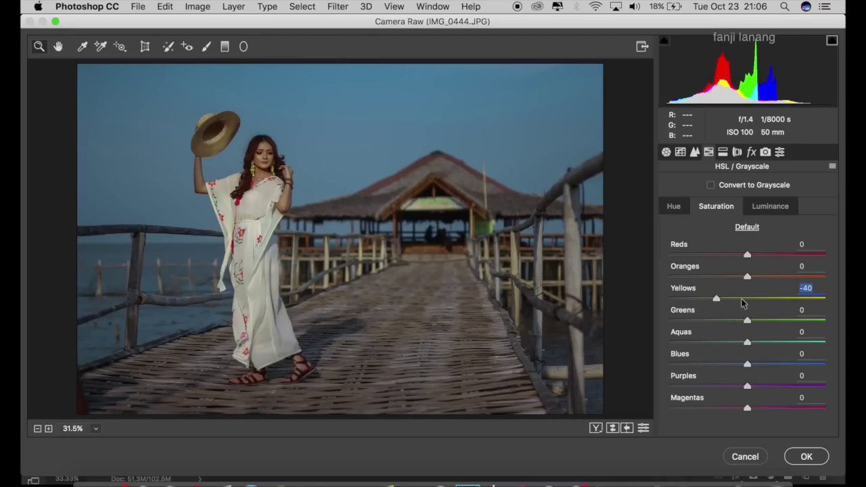
drag(755, 343, 842, 347)
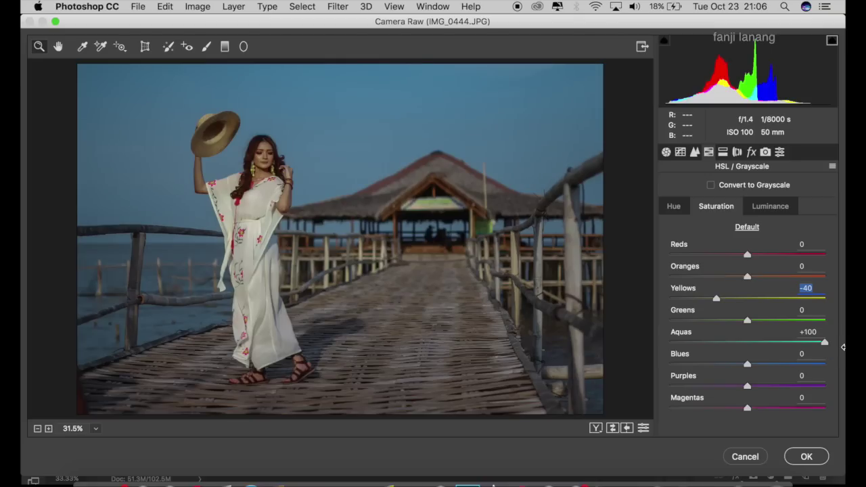
click(781, 369)
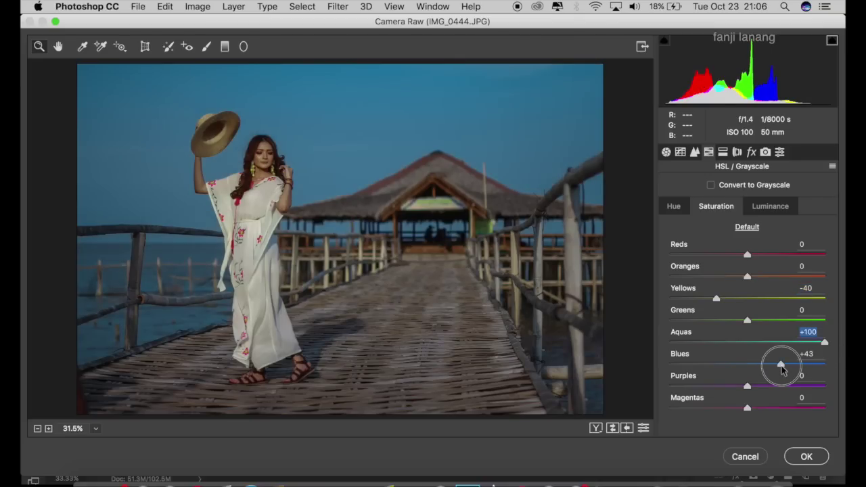
drag(781, 368, 801, 376)
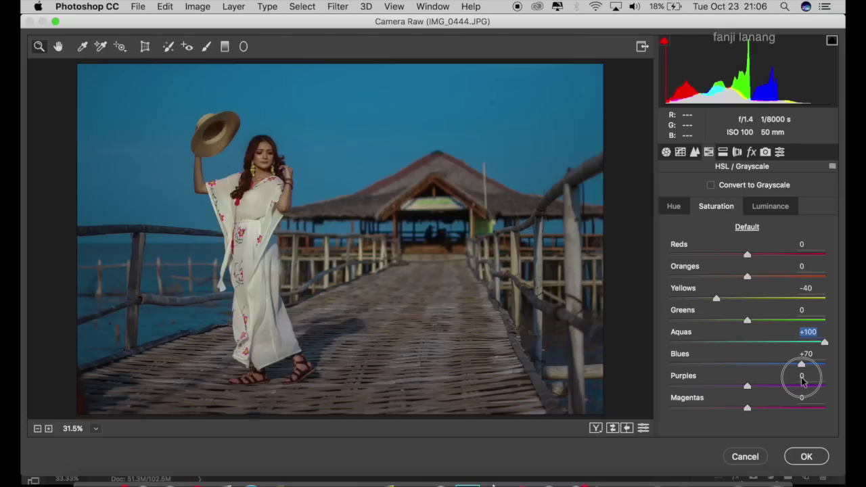
key(Tab)
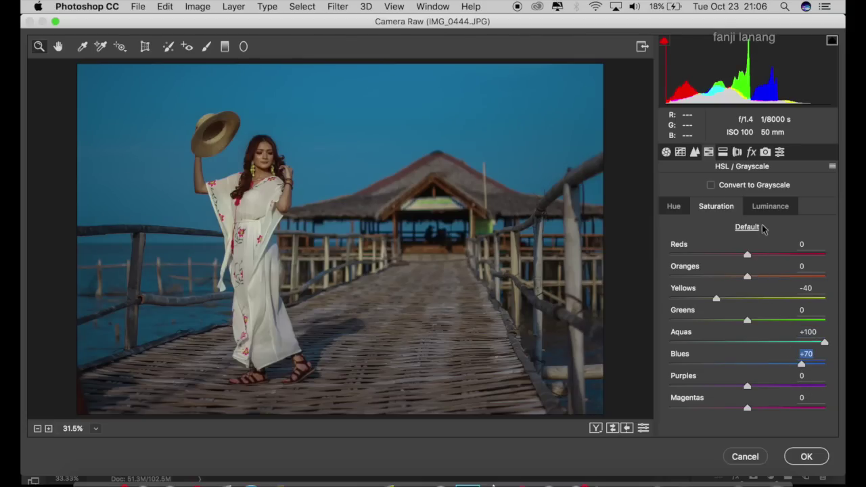
Raise the Oranges luminance to +25.
click(769, 208)
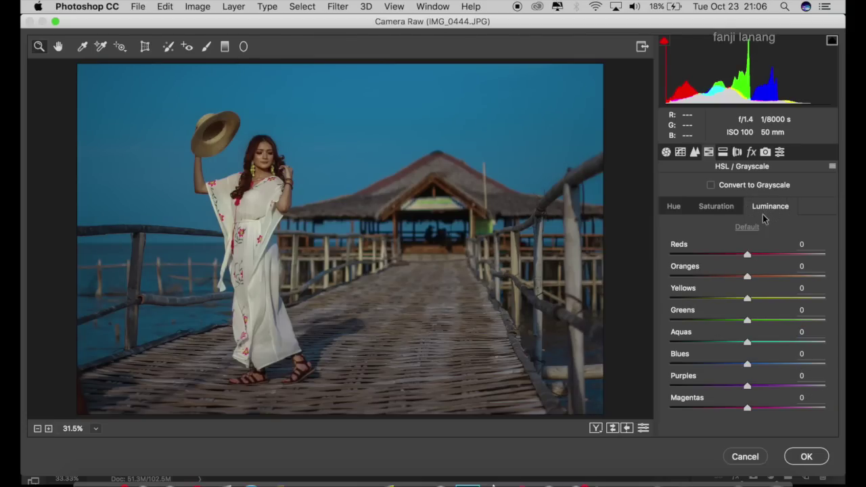
drag(748, 275, 767, 281)
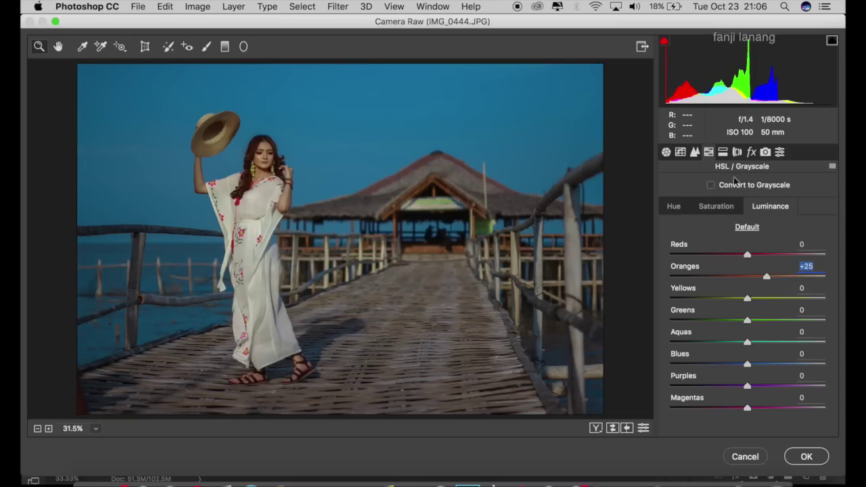
click(735, 153)
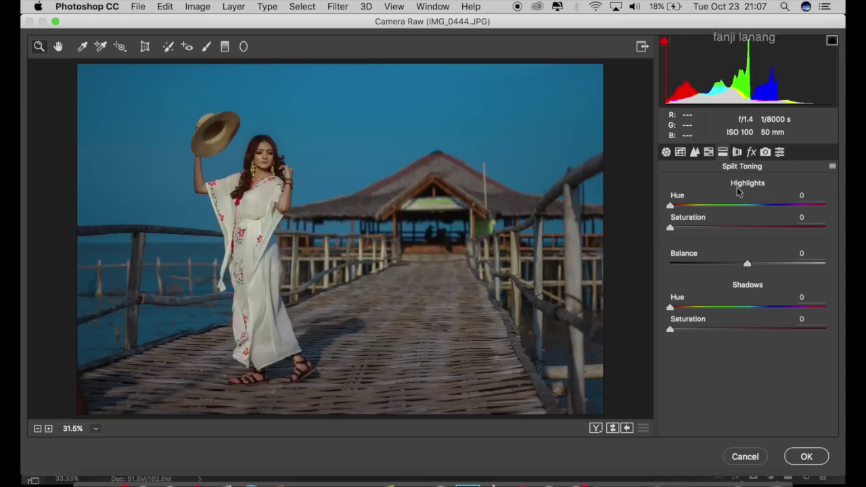
Tint the split-toning highlights with hue 200 and saturation 15.
drag(750, 207, 759, 225)
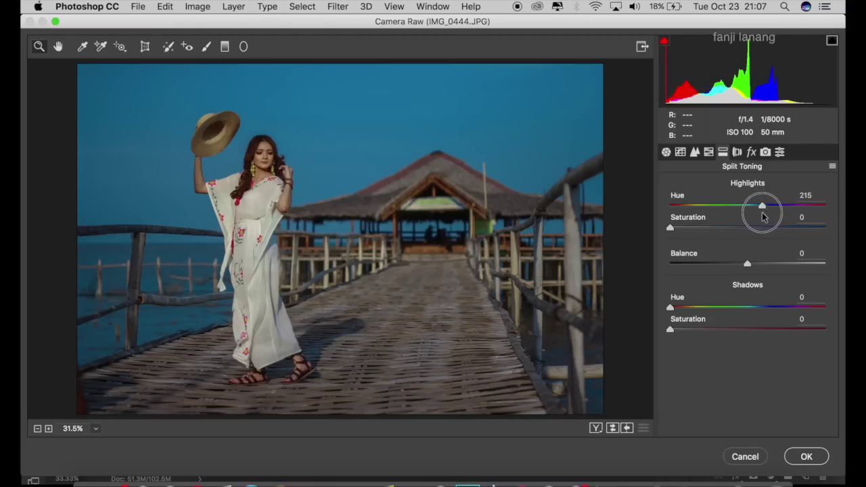
drag(759, 225, 751, 233)
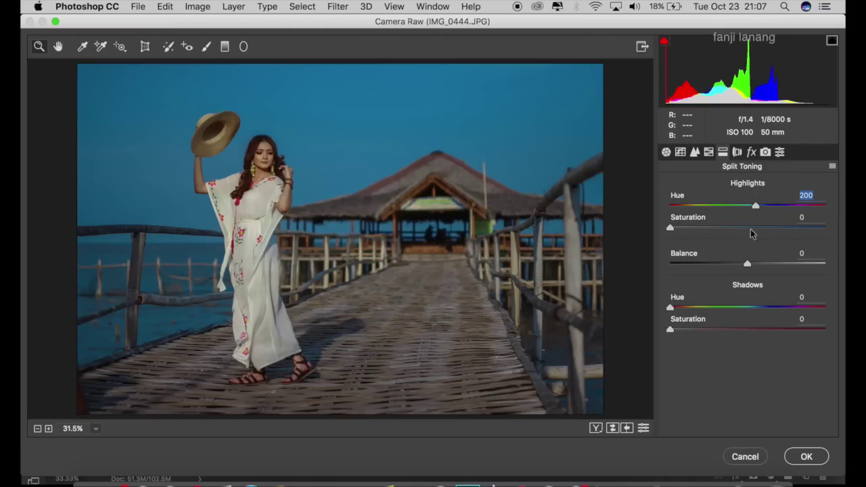
drag(696, 230, 693, 246)
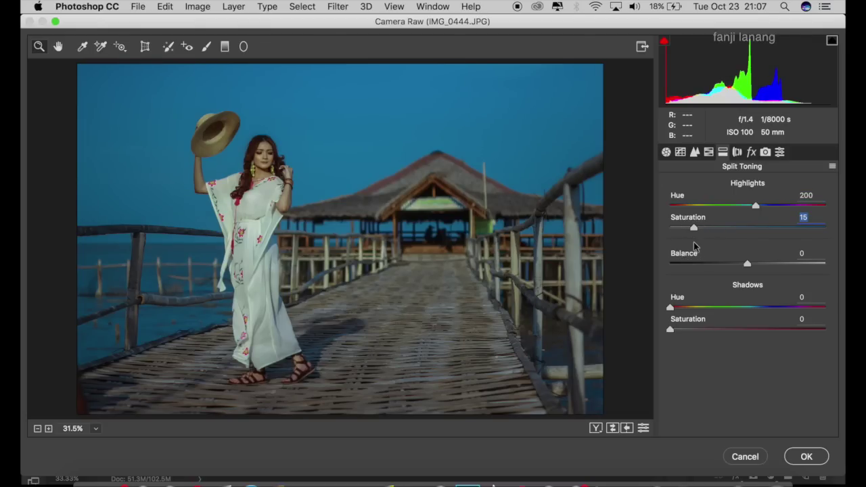
click(738, 153)
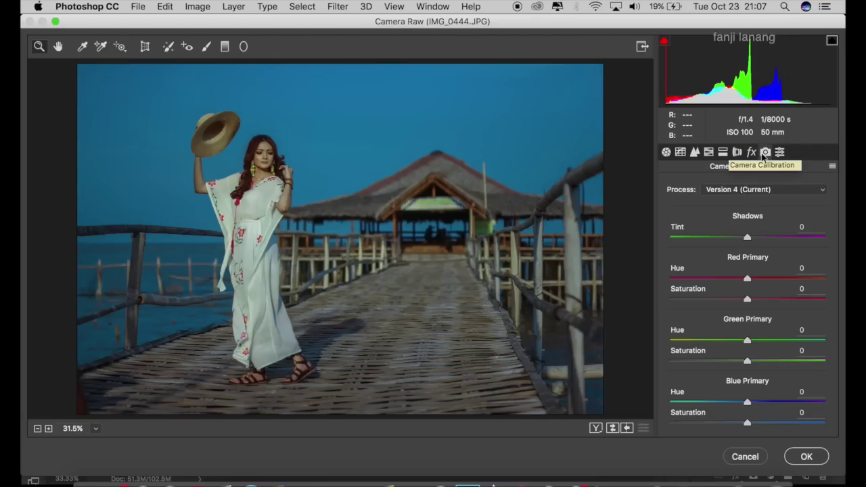
Set Camera Calibration to Red hue +25, saturation -15; Green hue +100; Blue hue -5, saturation +40.
drag(779, 276, 768, 308)
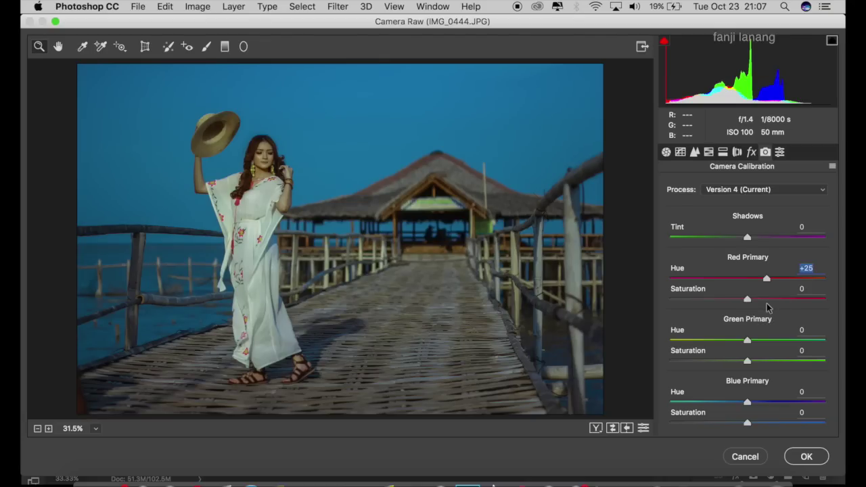
mouse_move(733, 305)
mouse_down()
mouse_move(737, 321)
mouse_move(843, 353)
mouse_up()
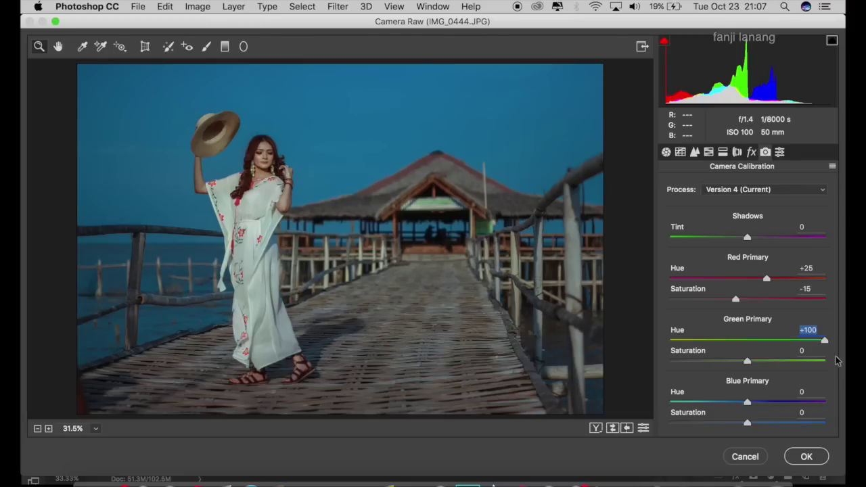
click(743, 404)
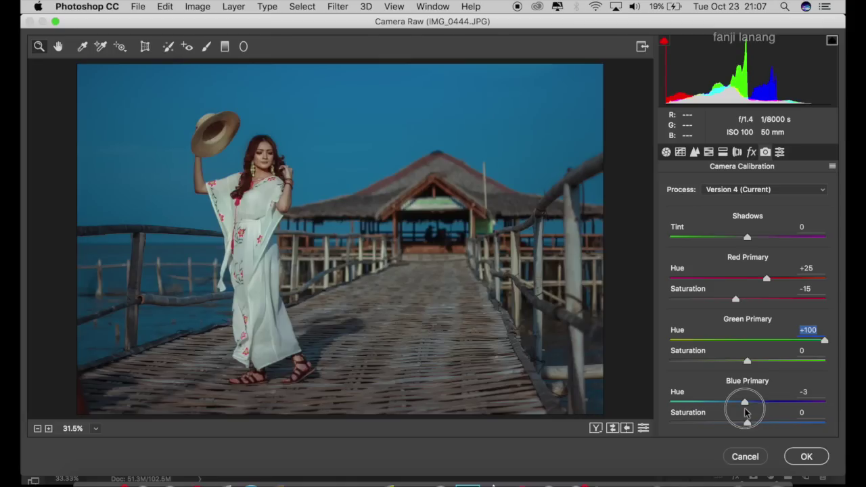
drag(743, 406, 779, 431)
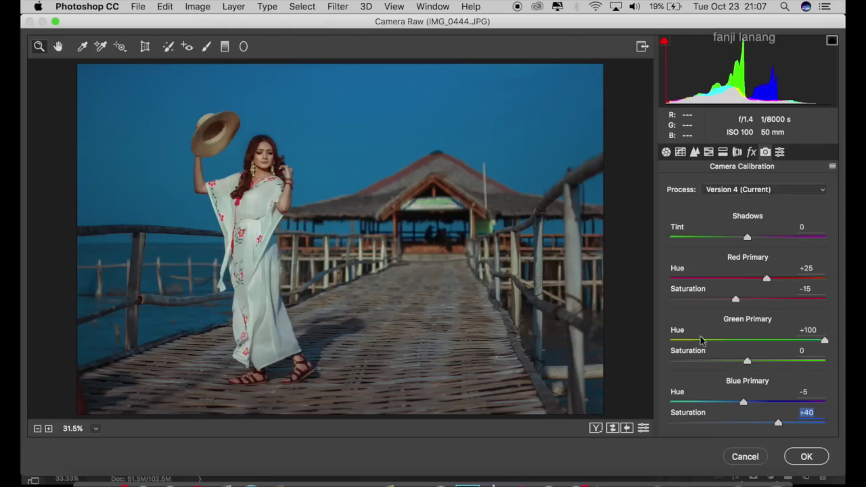
Check the Before/After view, commit the Camera Raw grade, and toggle Background copy visibility to compare.
click(595, 428)
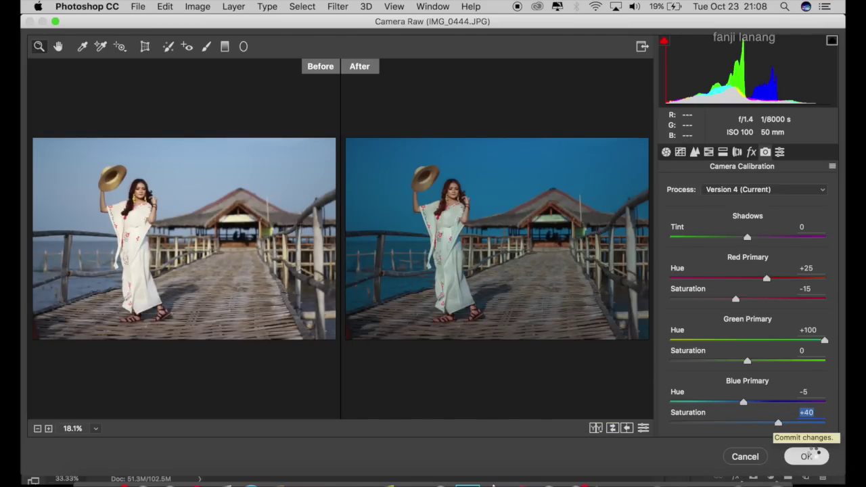
click(814, 457)
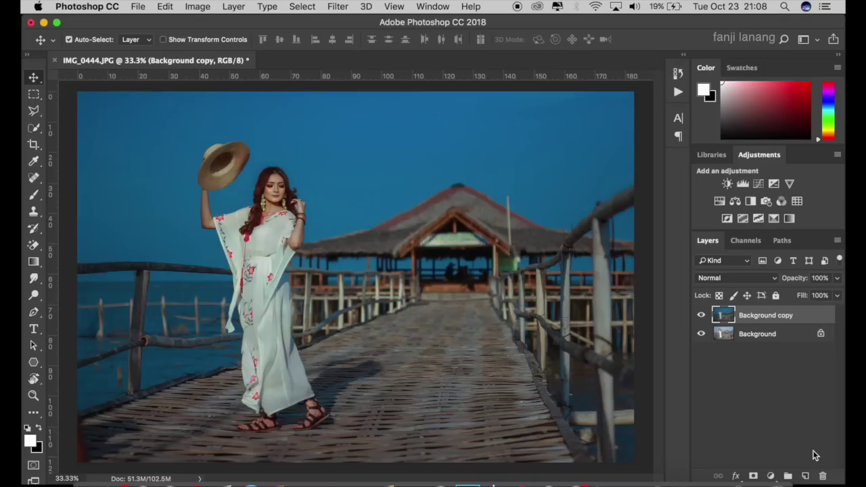
click(700, 315)
Add a reversed radial gradient fill layer centred on the woman's head.
click(769, 476)
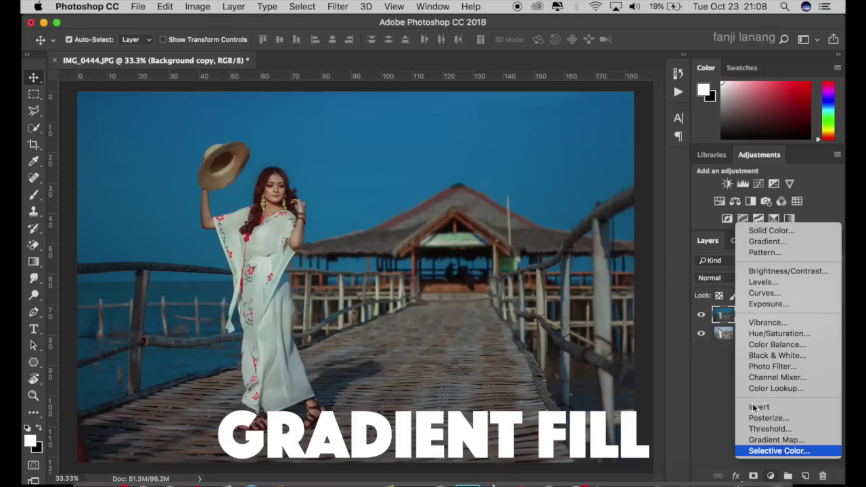
click(763, 242)
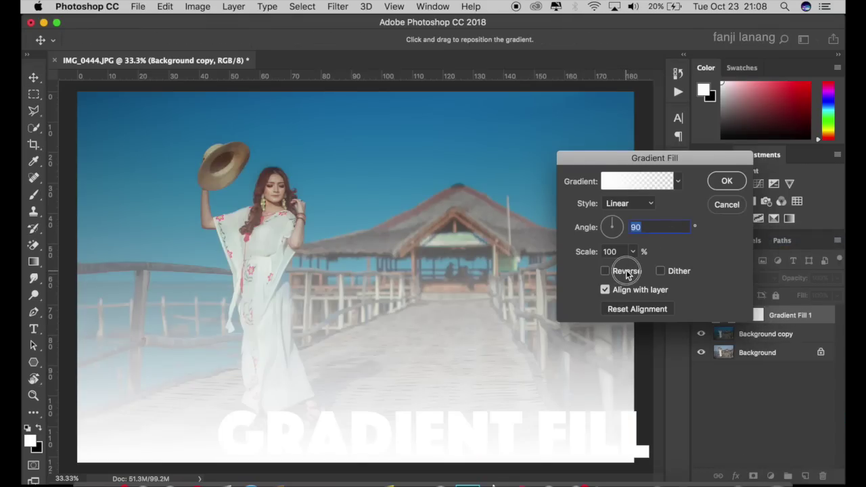
click(628, 273)
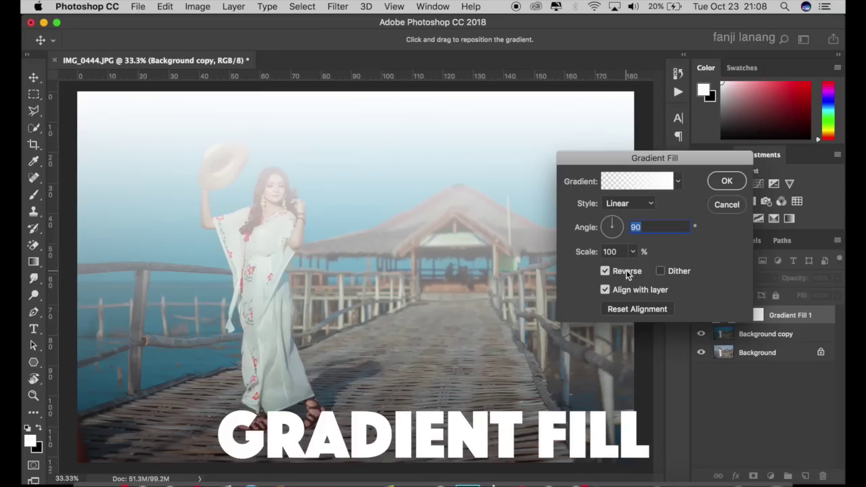
click(628, 203)
click(626, 214)
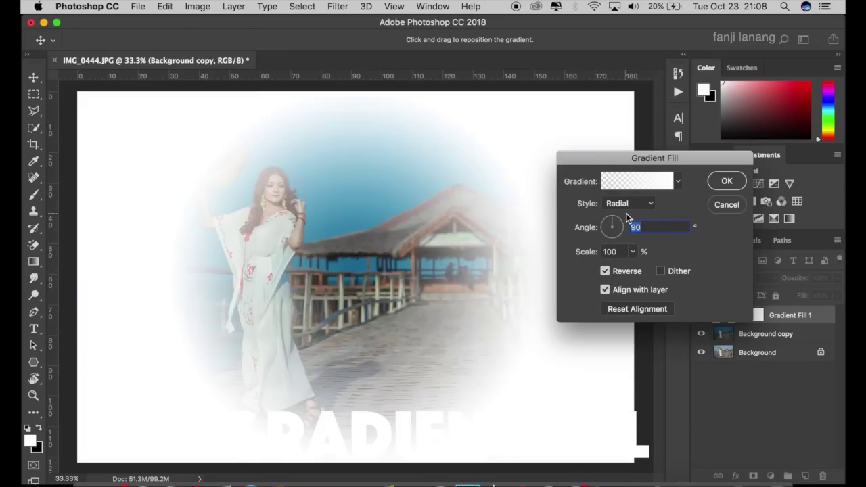
mouse_move(376, 248)
mouse_down()
mouse_move(342, 198)
mouse_move(298, 188)
mouse_move(302, 194)
mouse_up()
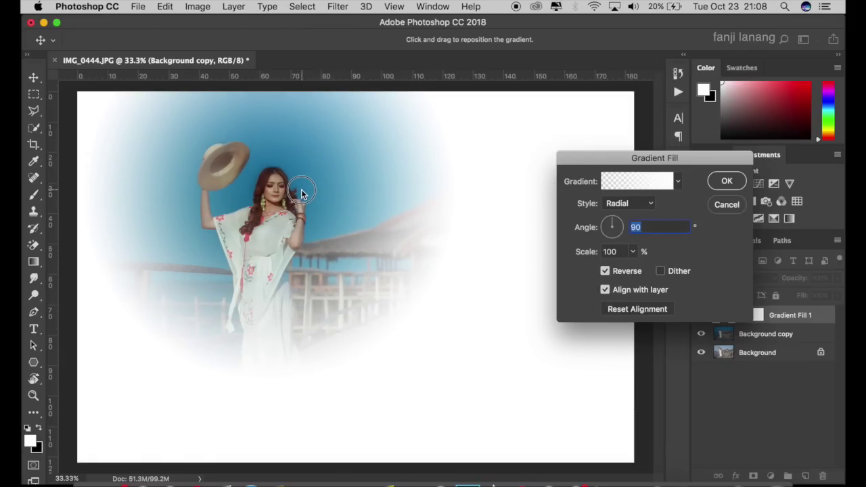
Give the gradient the Neutral Density preset, angle 37.57 and scale 243%, and apply it.
click(639, 181)
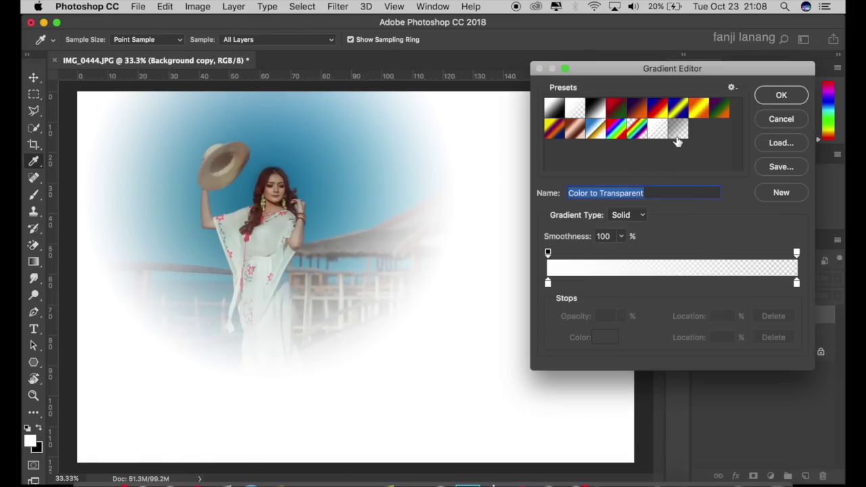
click(676, 137)
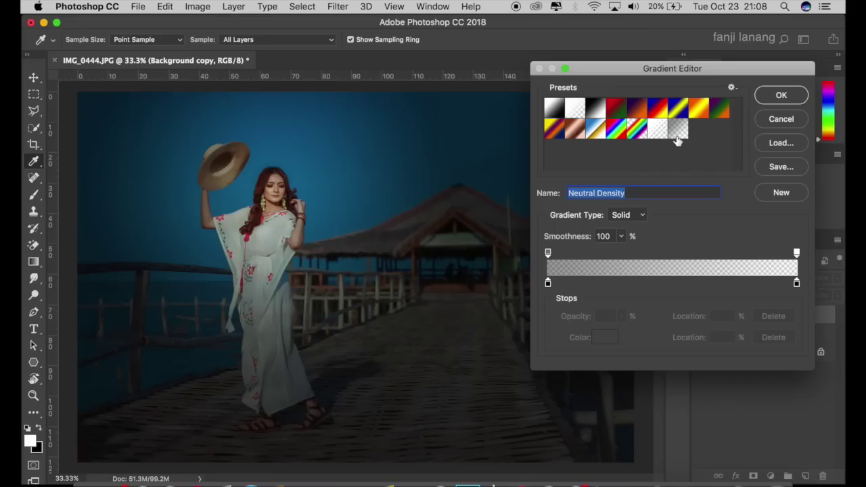
click(777, 98)
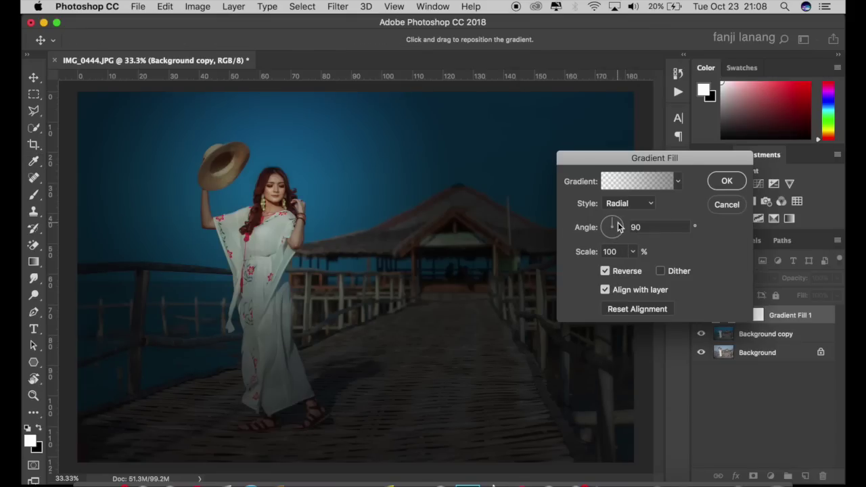
click(618, 222)
click(632, 251)
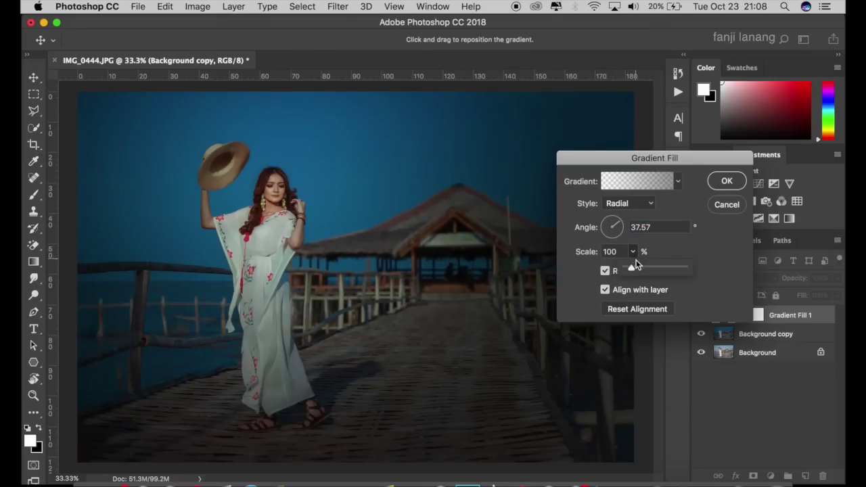
drag(635, 269, 641, 273)
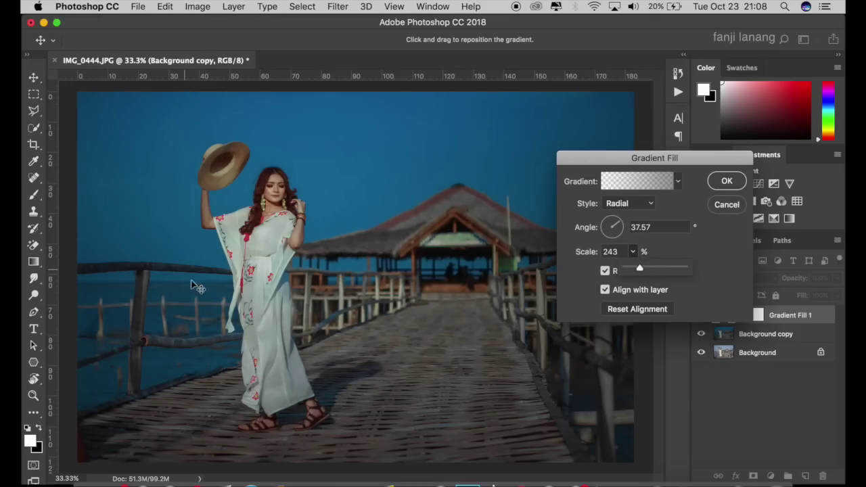
click(720, 183)
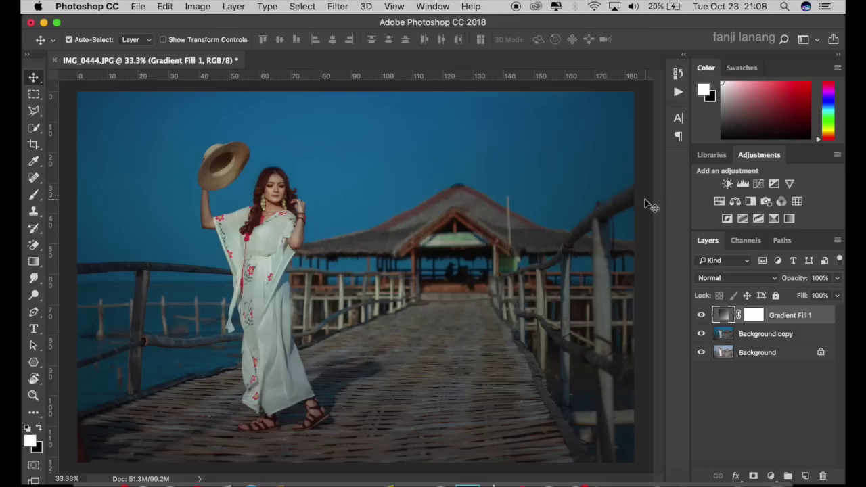
Add a Selective Color layer with Cyans set to Cyan +90, Magenta +15, Yellow +50, Black +10.
click(770, 475)
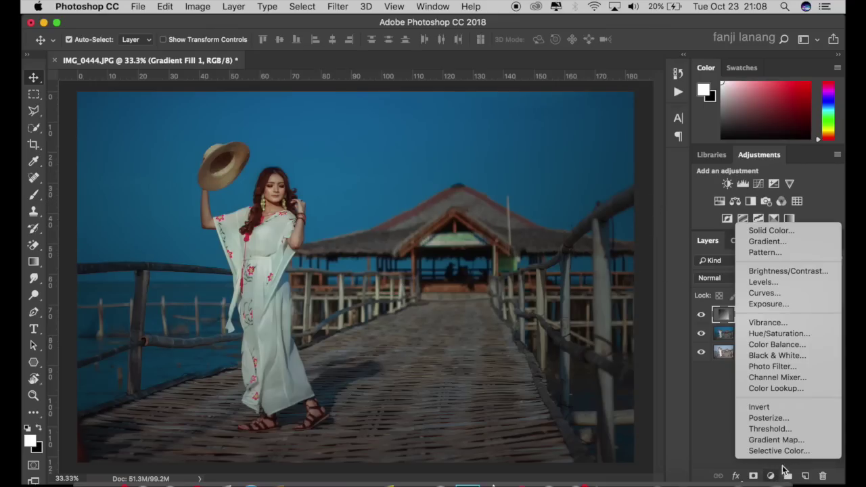
click(778, 451)
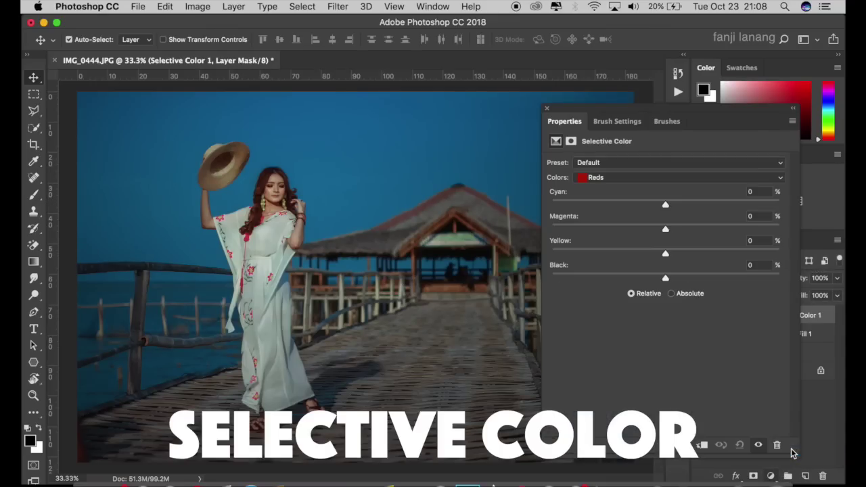
click(723, 180)
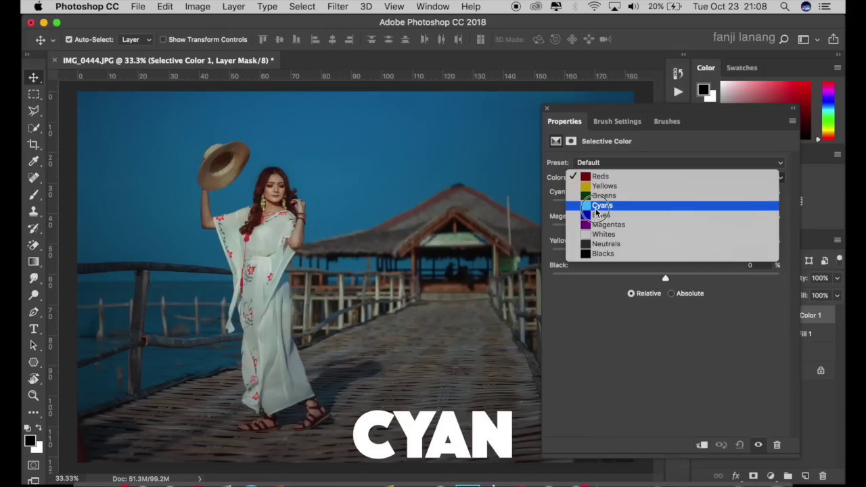
click(599, 205)
click(735, 205)
drag(746, 210, 769, 226)
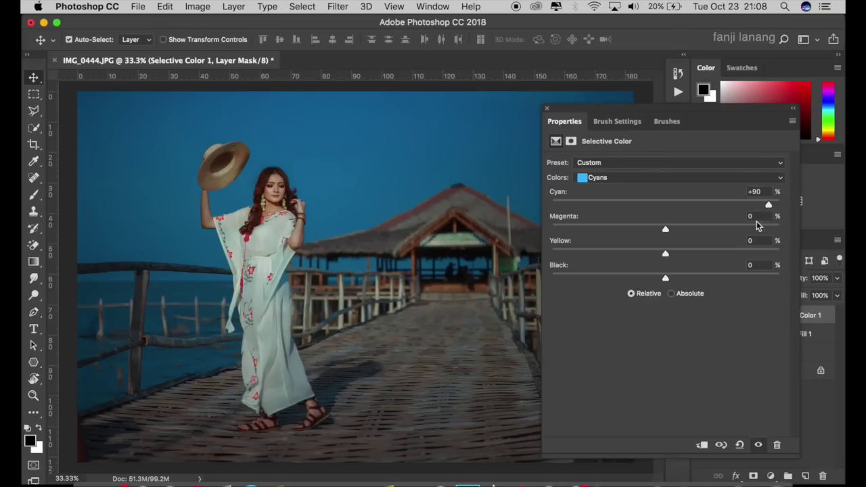
drag(686, 227, 684, 231)
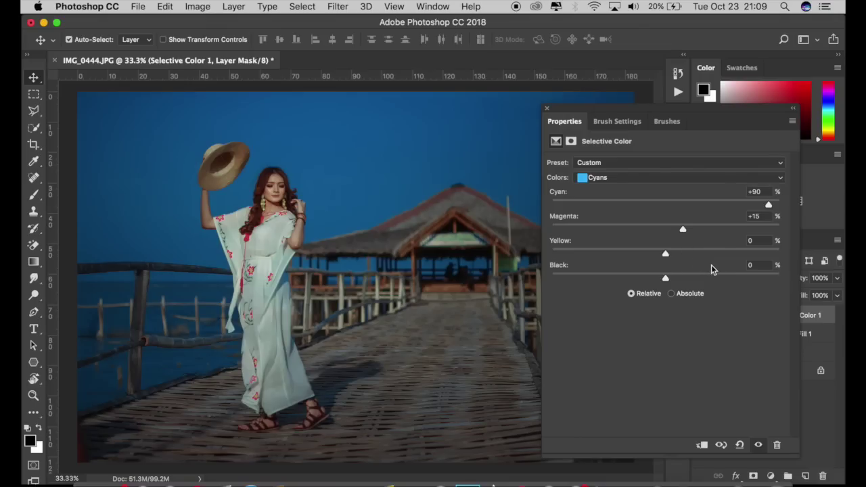
drag(726, 255, 724, 257)
drag(670, 279, 678, 292)
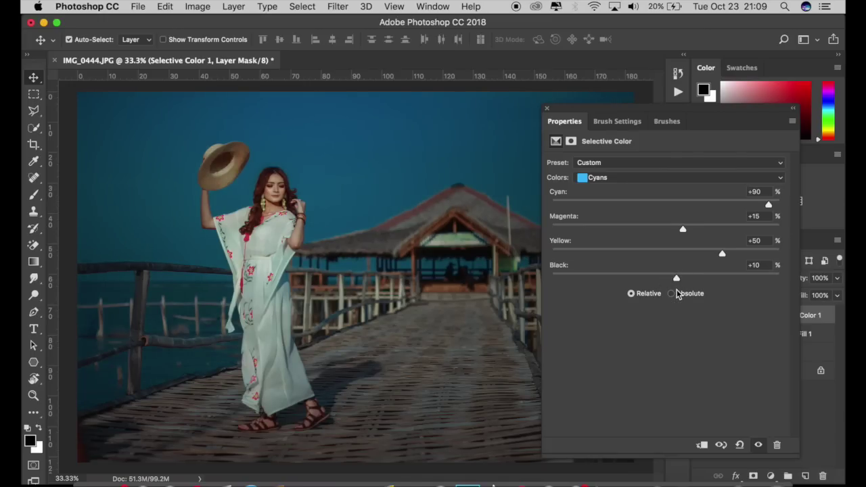
click(546, 110)
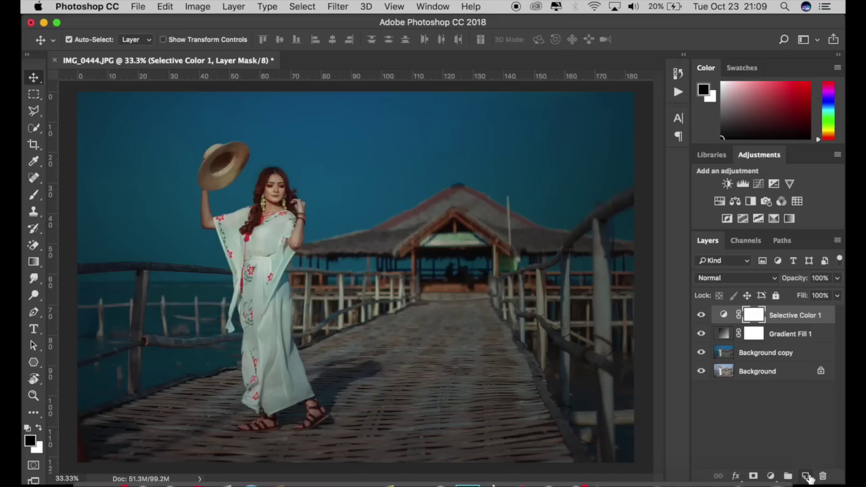
On a new empty layer, set up the Brush tool with white and the logo brush preset.
click(805, 476)
key(x)
click(34, 194)
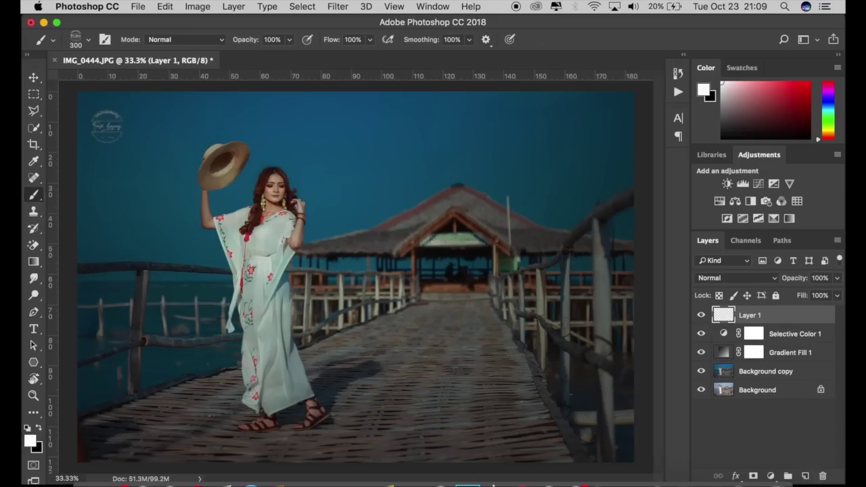
click(87, 42)
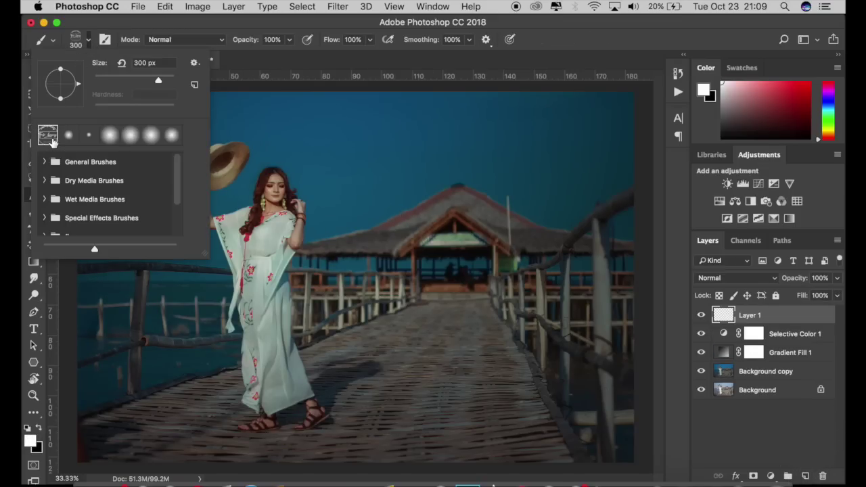
click(584, 45)
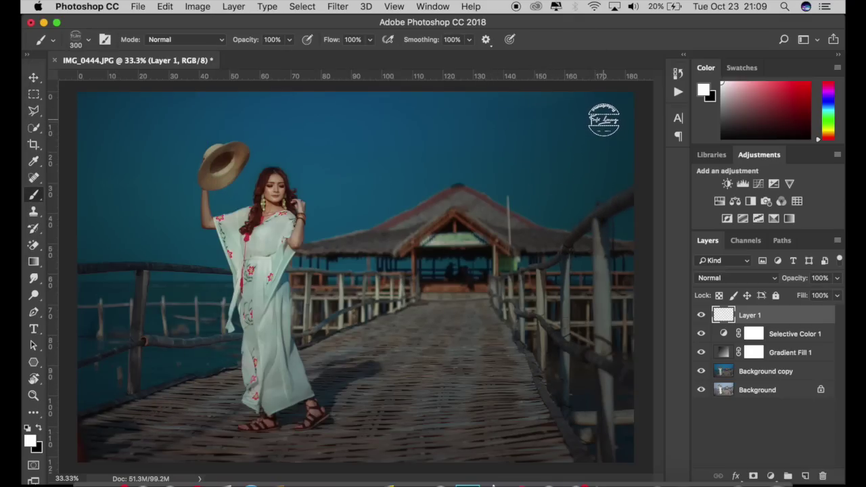
Stamp the logo in the upper-right corner and lower its layer opacity to 73%.
click(601, 120)
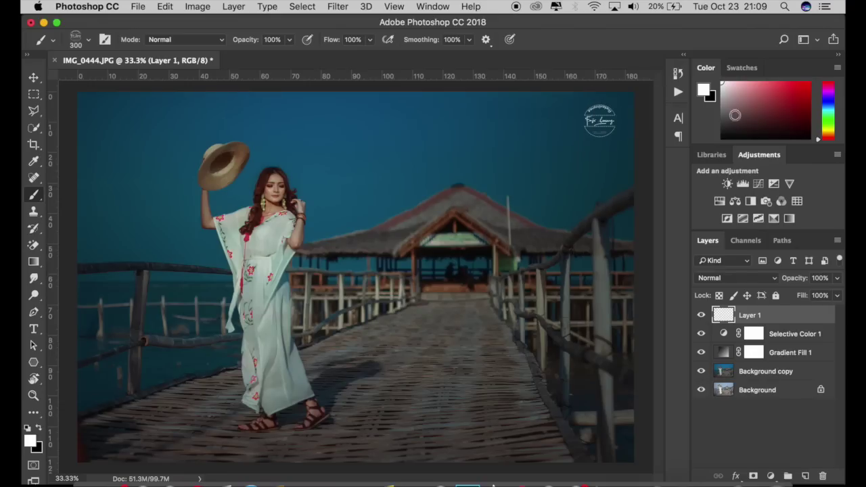
click(836, 278)
drag(837, 294, 820, 295)
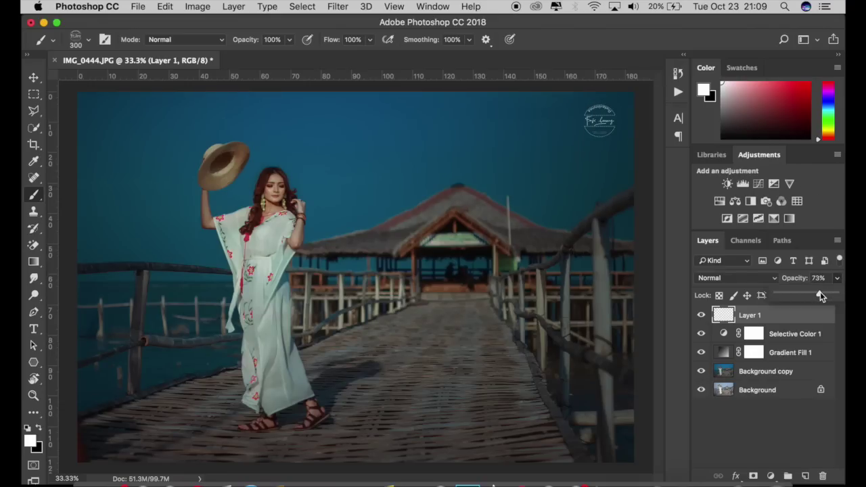